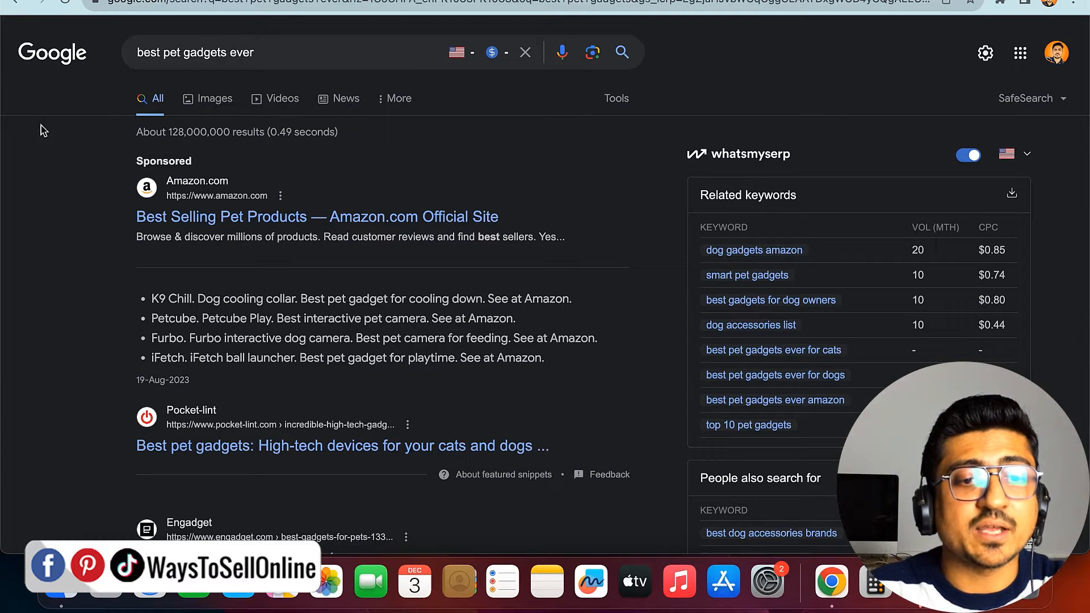
Examine the result count and the ranking websites in the Google results for "best pet gadgets ever".
{"action": "key", "text": "super+equal"}
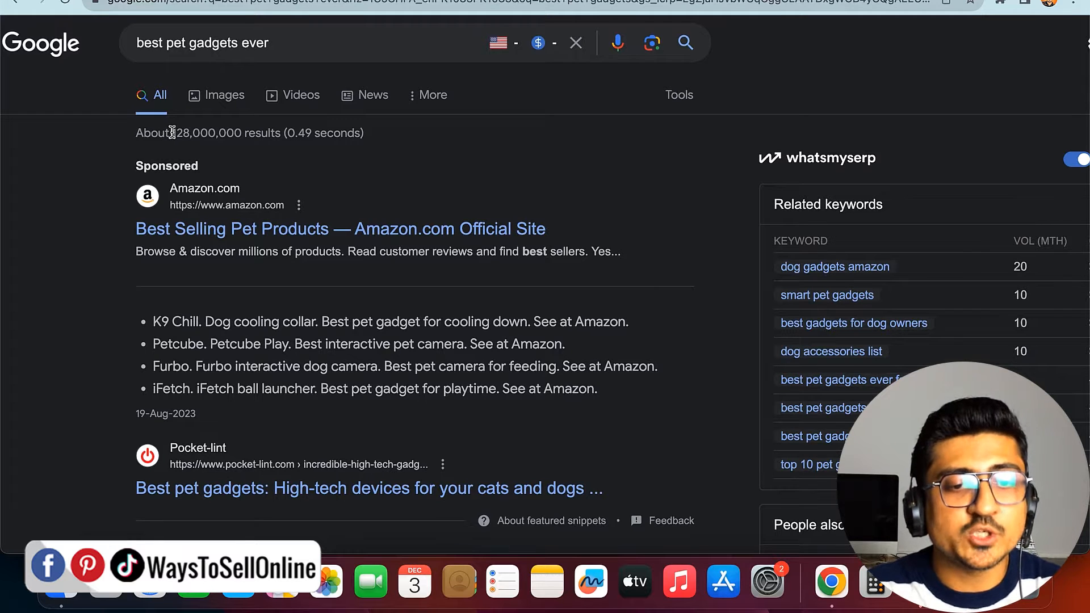
{"action": "left_click_drag", "start_coordinate": [172, 133], "coordinate": [240, 139]}
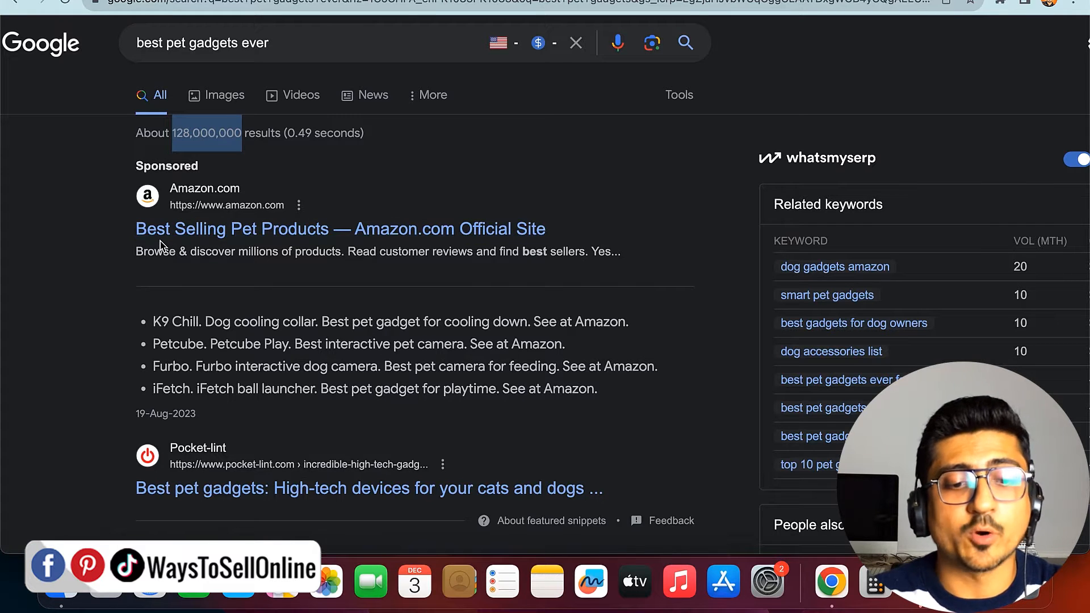
{"action": "scroll", "coordinate": [26, 385], "scroll_direction": "down", "scroll_amount": 5}
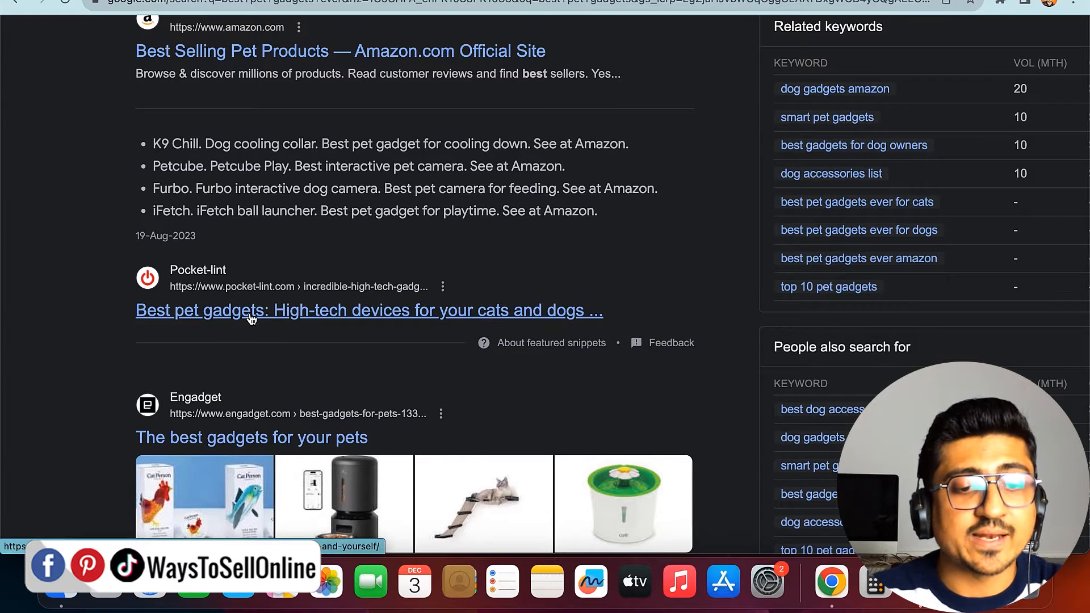
{"action": "scroll", "coordinate": [209, 271], "scroll_direction": "up", "scroll_amount": 4}
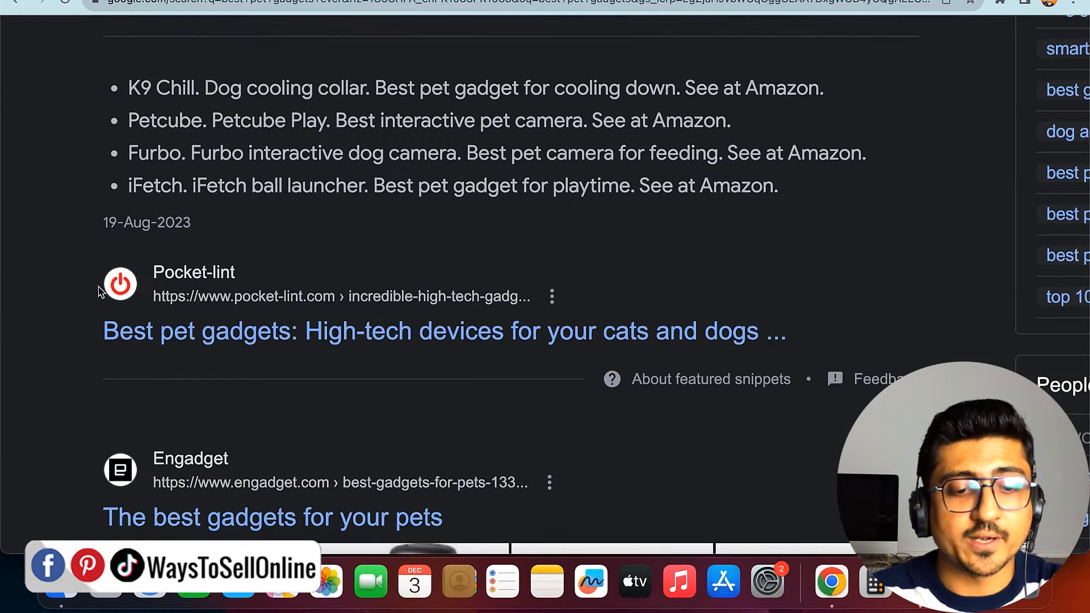
{"action": "scroll", "coordinate": [98, 291], "scroll_direction": "down", "scroll_amount": 3}
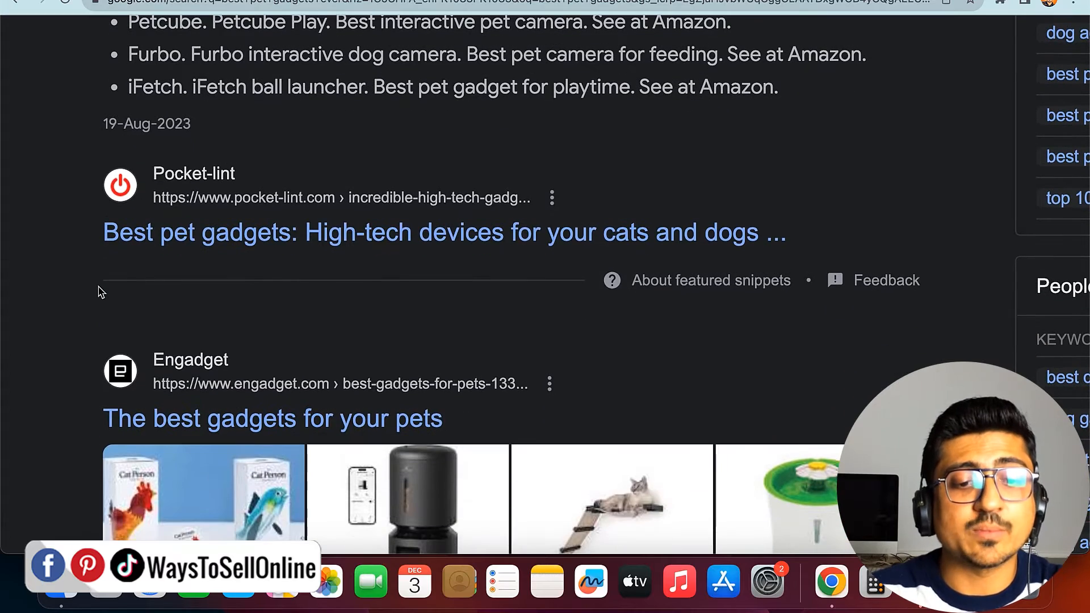
{"action": "scroll", "coordinate": [70, 393], "scroll_direction": "down", "scroll_amount": 10}
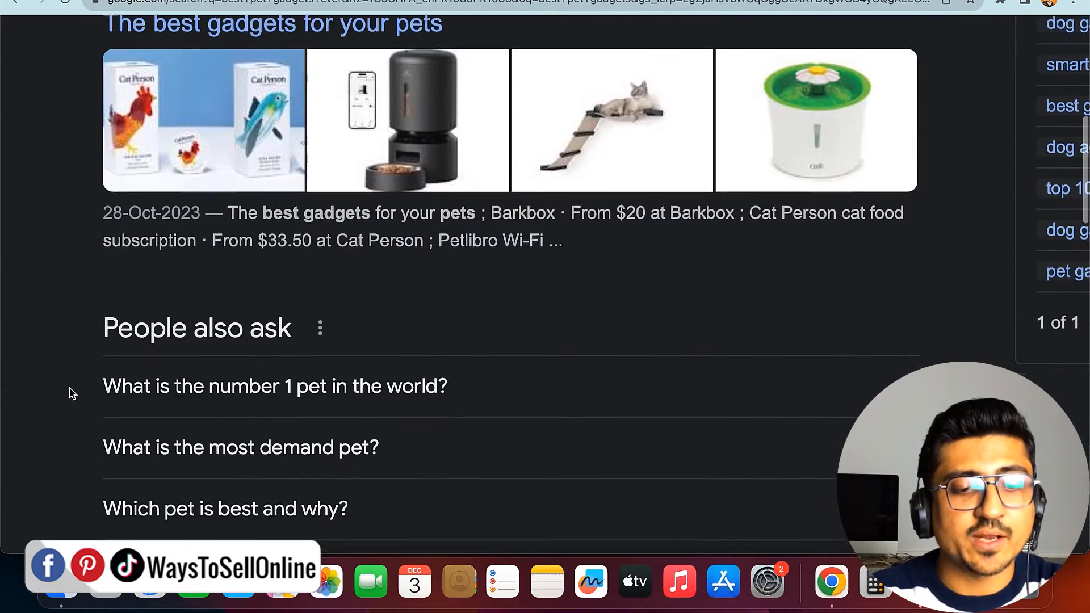
{"action": "scroll", "coordinate": [72, 393], "scroll_direction": "down", "scroll_amount": 7}
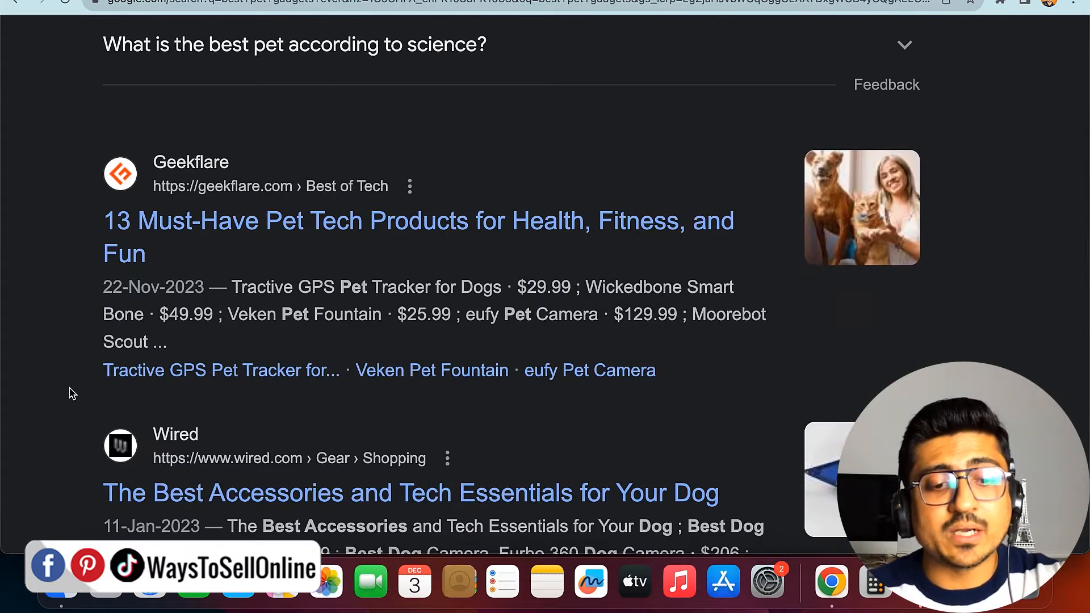
{"action": "scroll", "coordinate": [71, 393], "scroll_direction": "down", "scroll_amount": 3}
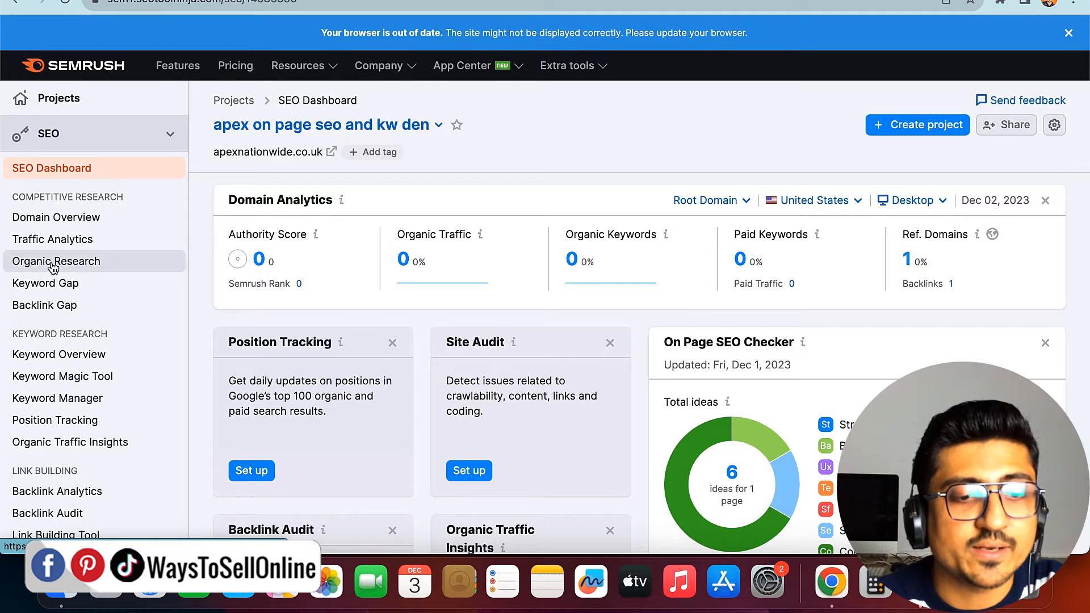
Run a Semrush Domain Overview for pinterest.com with the country set to United States.
{"action": "left_click", "coordinate": [83, 216]}
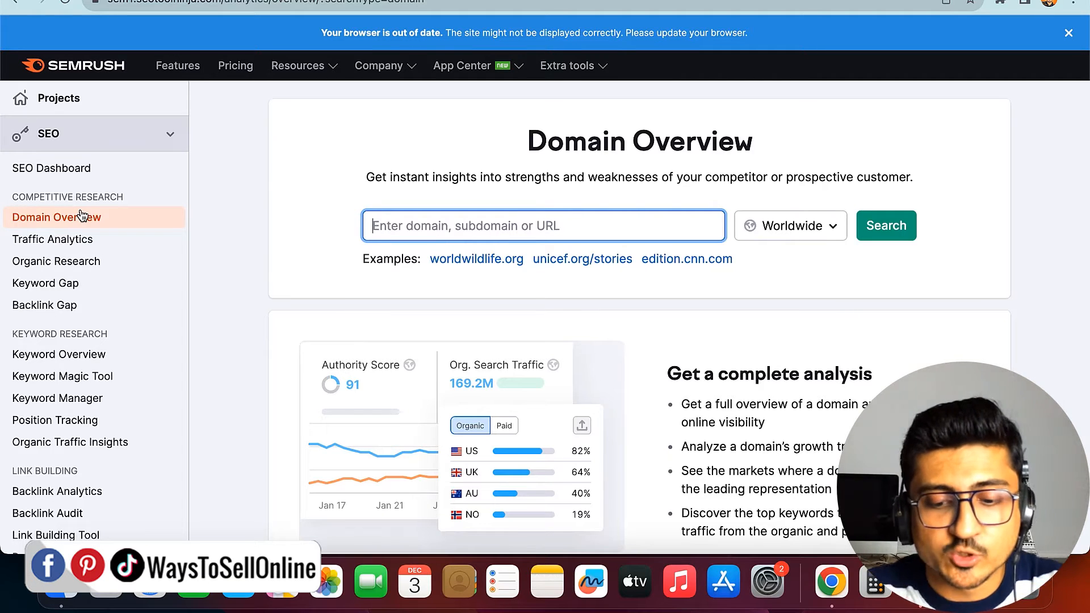
{"action": "type", "text": "pinter"}
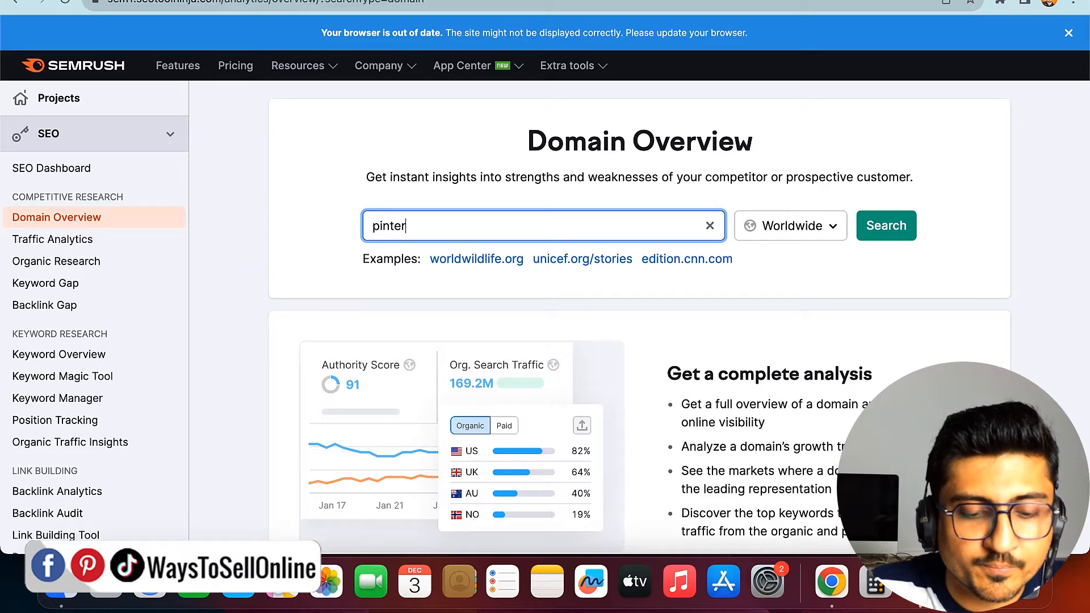
{"action": "type", "text": "est.com"}
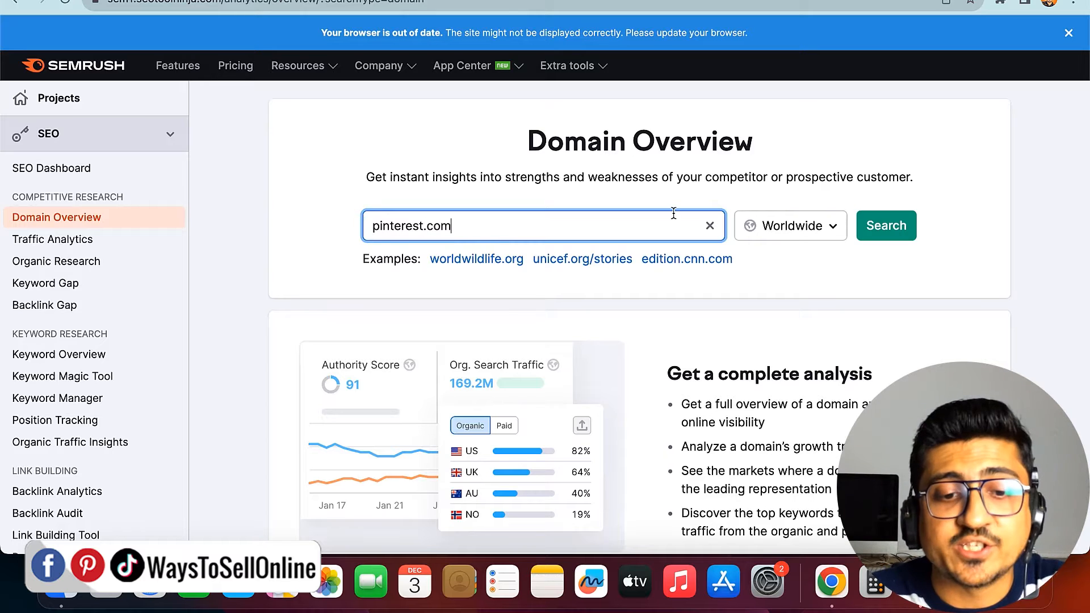
{"action": "left_click", "coordinate": [797, 230]}
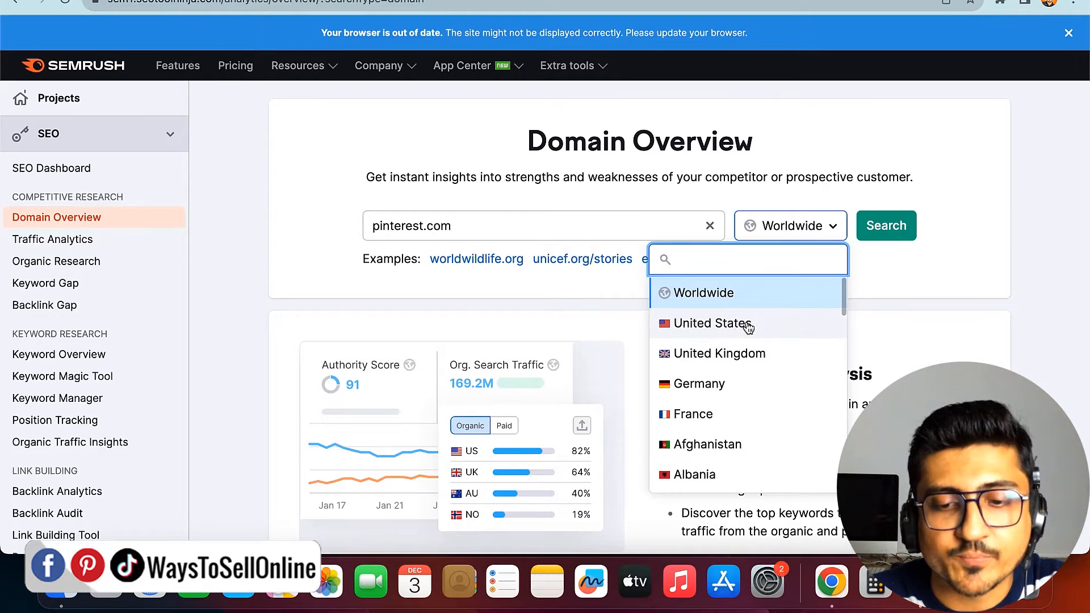
{"action": "left_click", "coordinate": [748, 323]}
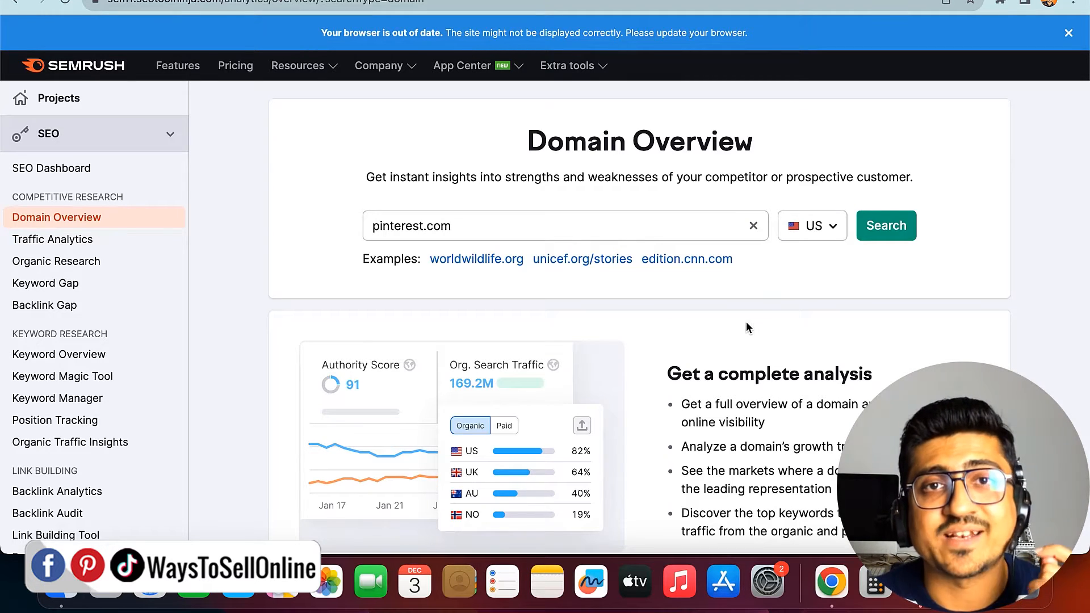
{"action": "left_click", "coordinate": [886, 226]}
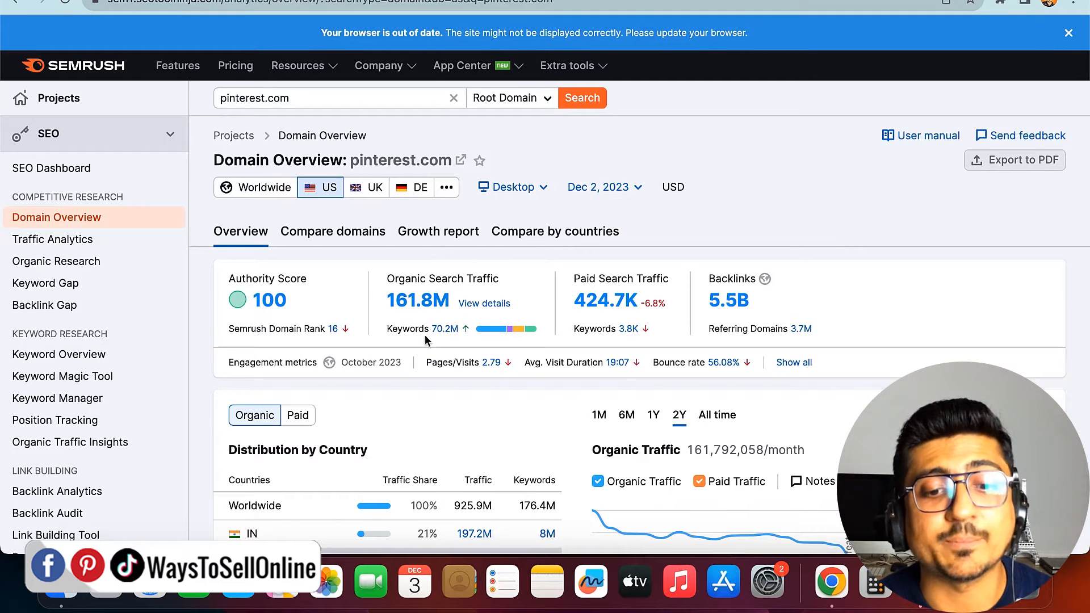
Open the detailed list of top organic keywords for pinterest.com and filter it by the keyword "pet".
{"action": "scroll", "coordinate": [426, 346], "scroll_direction": "down", "scroll_amount": 5}
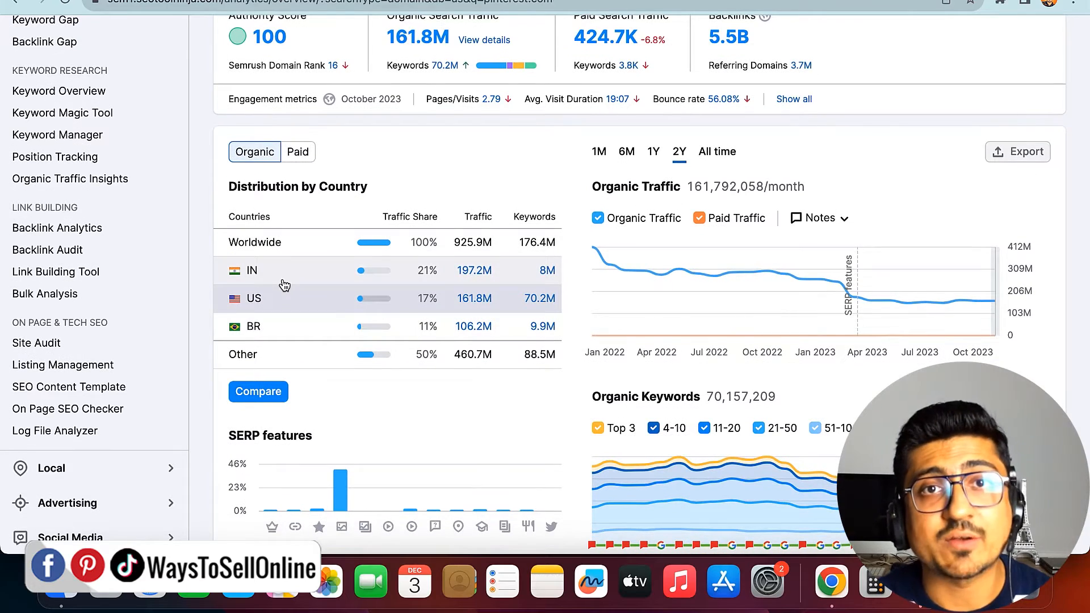
{"action": "scroll", "coordinate": [284, 285], "scroll_direction": "down", "scroll_amount": 8}
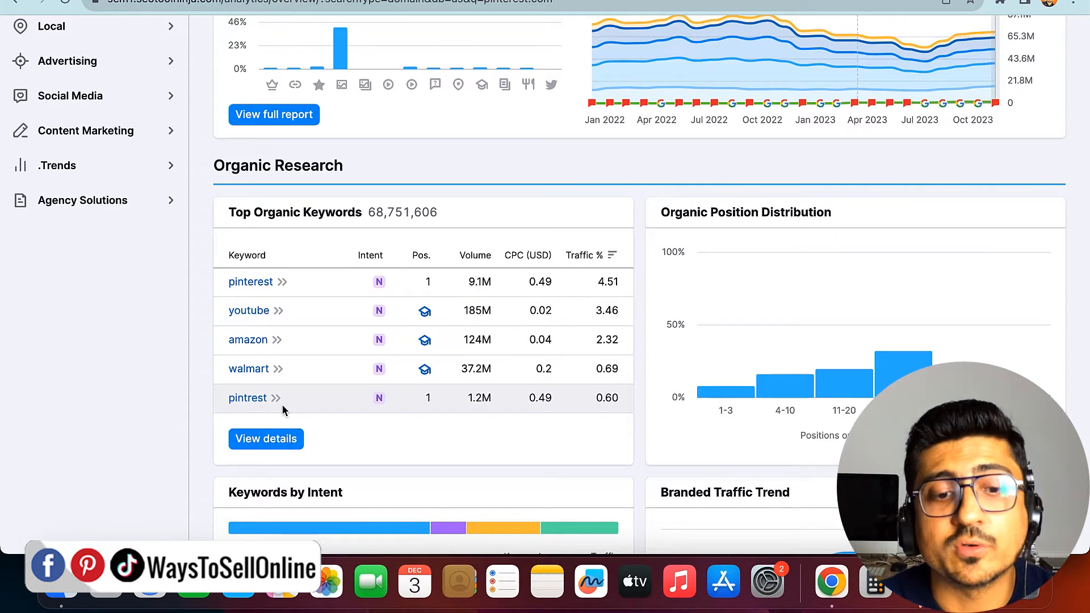
{"action": "left_click", "coordinate": [276, 442]}
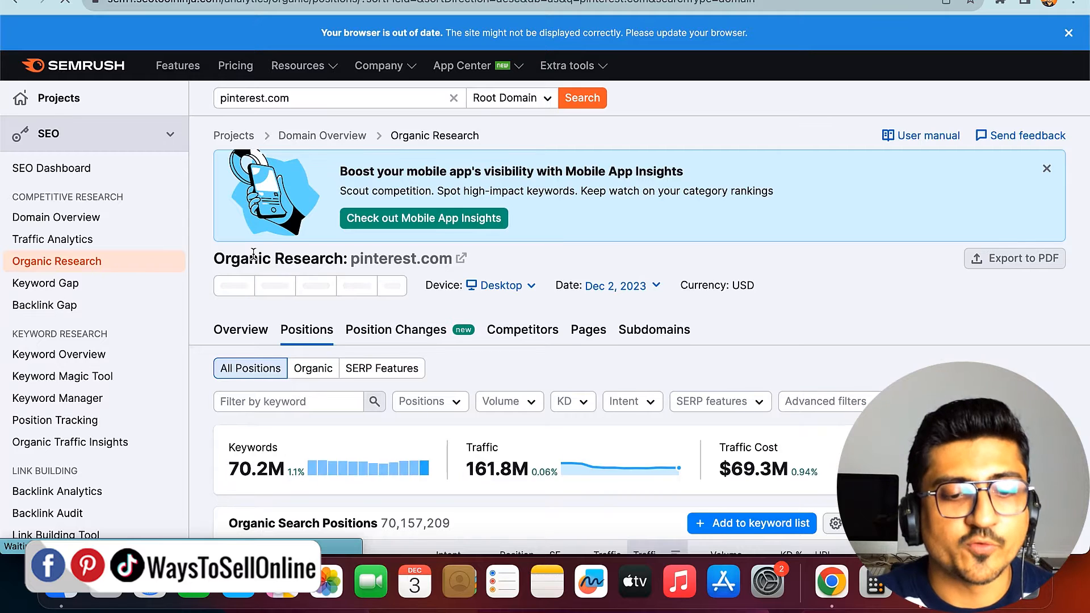
{"action": "scroll", "coordinate": [254, 254], "scroll_direction": "down", "scroll_amount": 5}
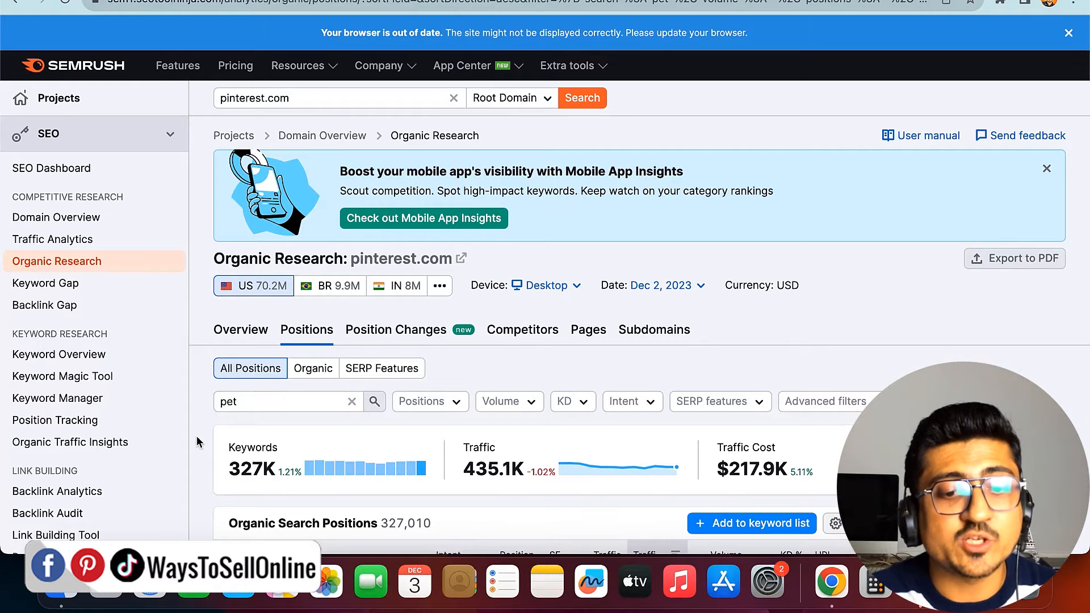
Examine the organic positions for pet keywords, including the traffic, volume and keyword difficulty of "pet supplies plus".
{"action": "scroll", "coordinate": [243, 461], "scroll_direction": "up", "scroll_amount": 2}
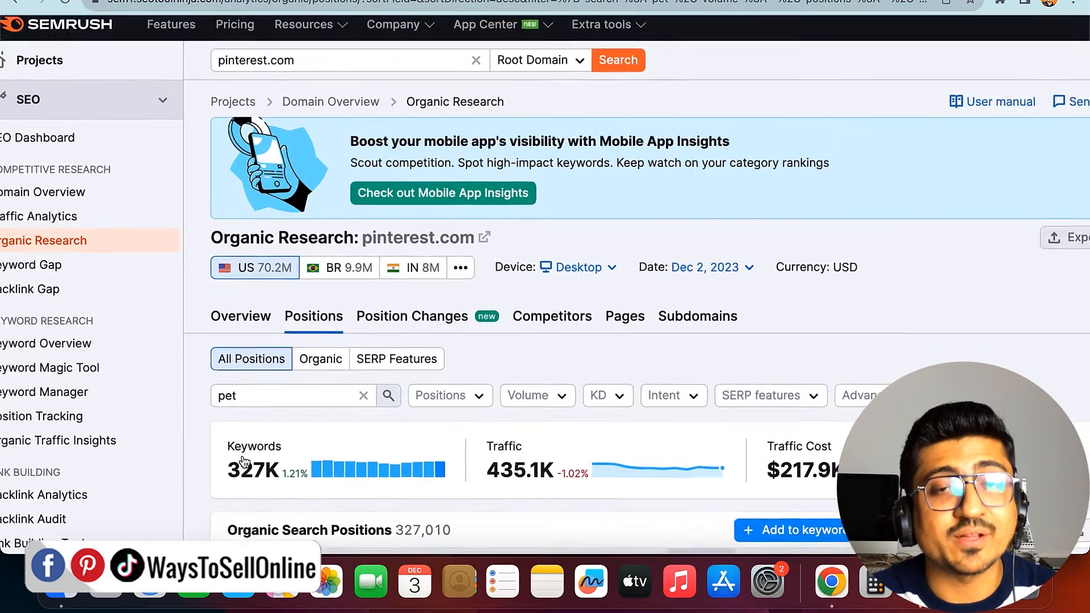
{"action": "scroll", "coordinate": [245, 463], "scroll_direction": "up", "scroll_amount": 2}
{"action": "scroll", "coordinate": [245, 462], "scroll_direction": "down", "scroll_amount": 2}
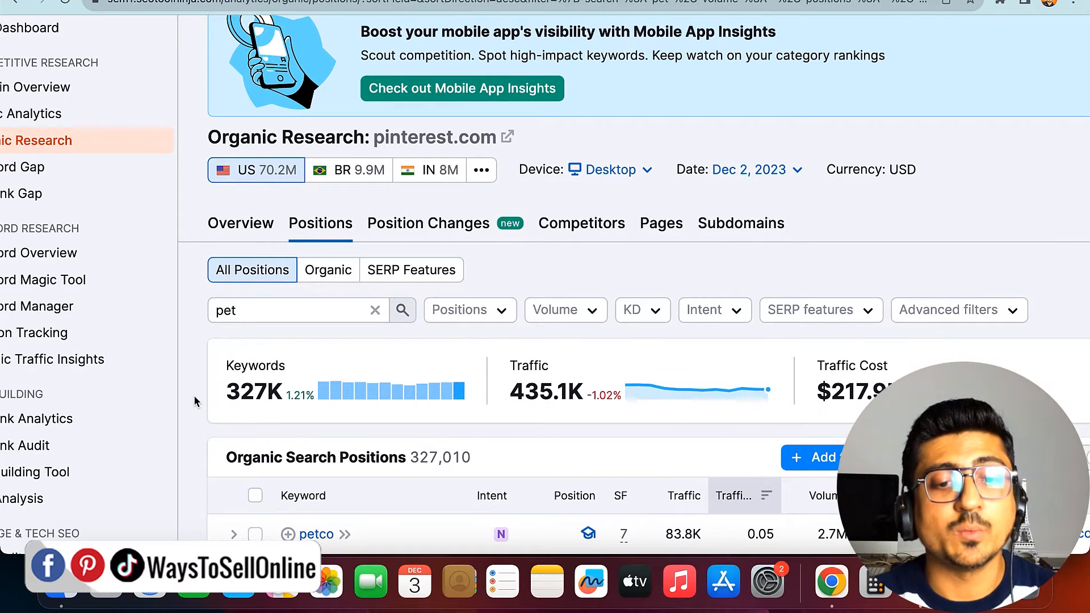
{"action": "scroll", "coordinate": [230, 338], "scroll_direction": "up", "scroll_amount": 3}
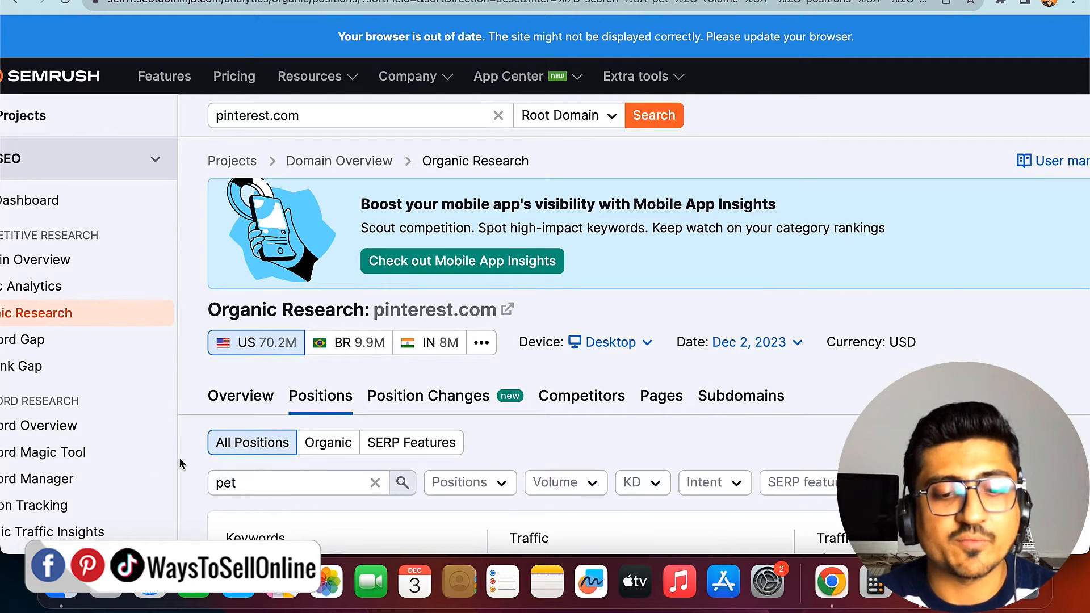
{"action": "scroll", "coordinate": [179, 464], "scroll_direction": "down", "scroll_amount": 5}
{"action": "scroll", "coordinate": [180, 464], "scroll_direction": "down", "scroll_amount": 6}
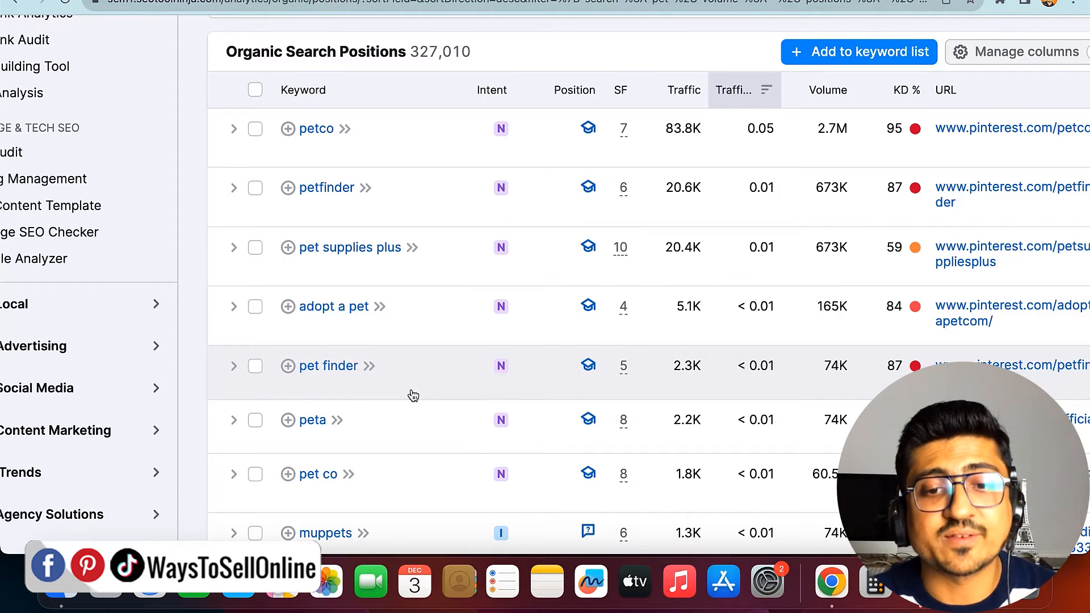
{"action": "scroll", "coordinate": [412, 396], "scroll_direction": "right", "scroll_amount": 2}
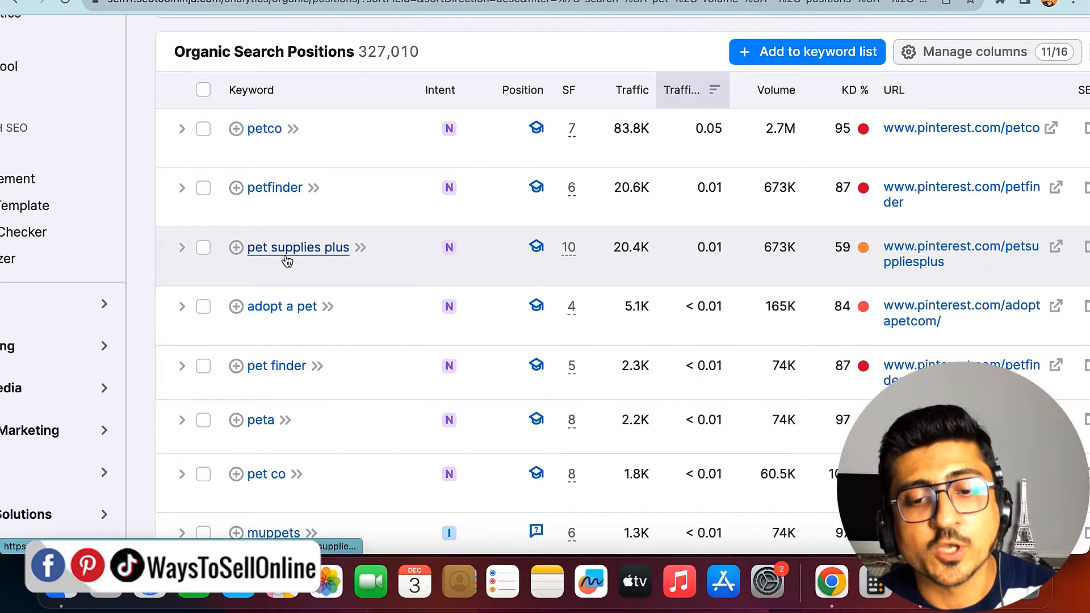
{"action": "mouse_move", "coordinate": [616, 254]}
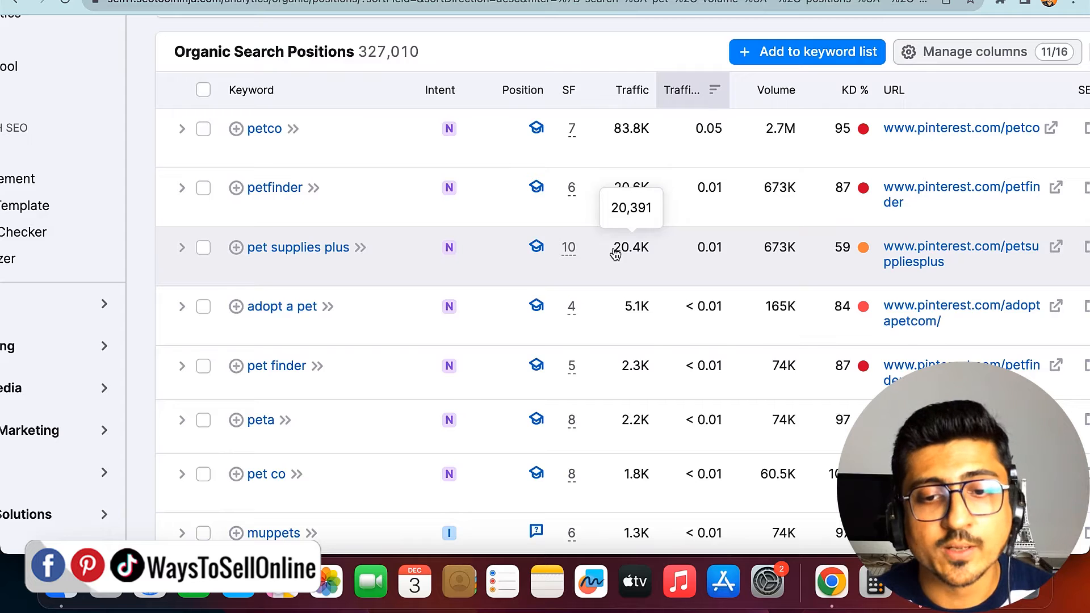
{"action": "mouse_move", "coordinate": [771, 250]}
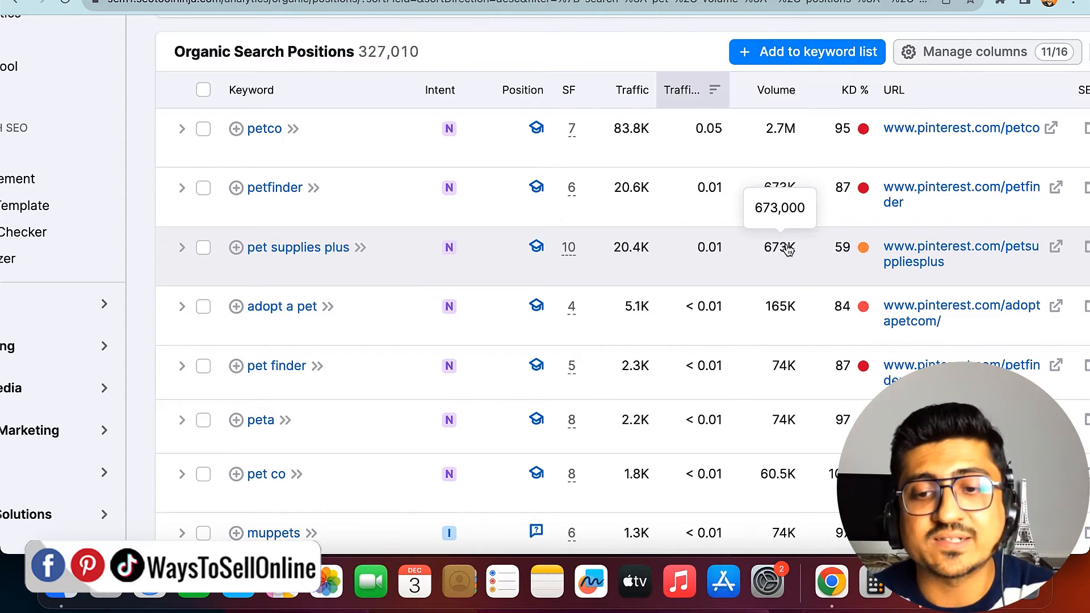
{"action": "mouse_move", "coordinate": [862, 248]}
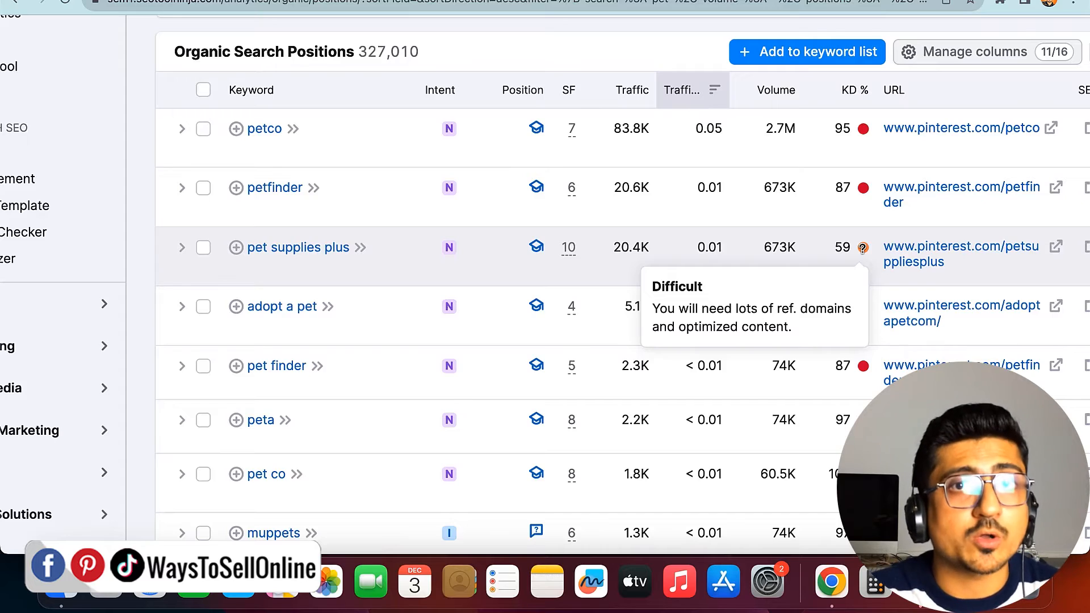
Filter the pet keywords to a custom search volume range from 500 to 5000.
{"action": "scroll", "coordinate": [862, 247], "scroll_direction": "up", "scroll_amount": 10}
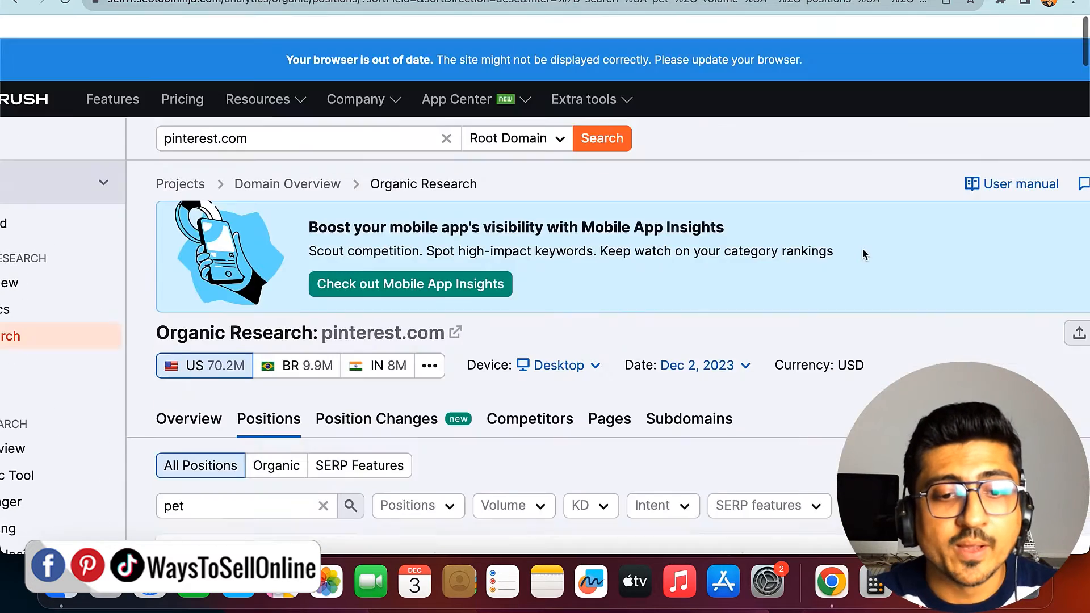
{"action": "scroll", "coordinate": [862, 248], "scroll_direction": "down", "scroll_amount": 3}
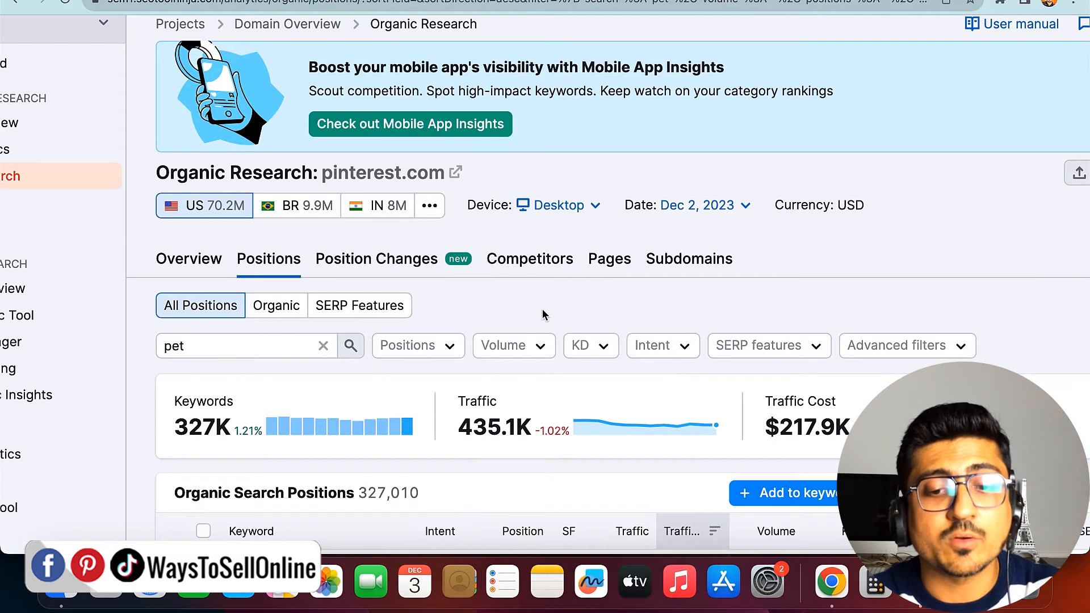
{"action": "scroll", "coordinate": [543, 309], "scroll_direction": "down", "scroll_amount": 3}
{"action": "left_click", "coordinate": [537, 246]}
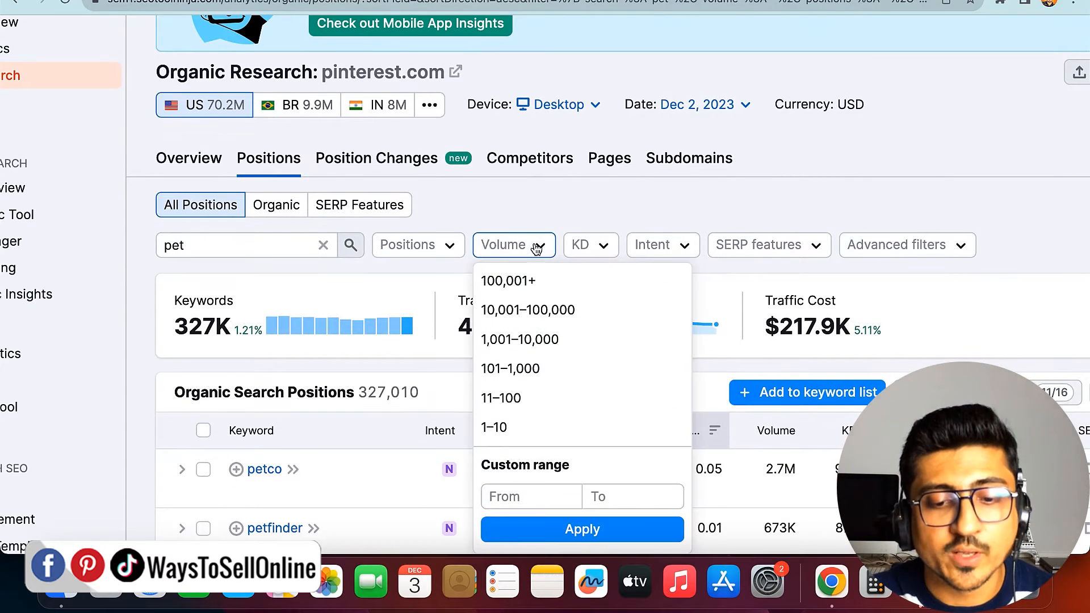
{"action": "left_click", "coordinate": [516, 492]}
{"action": "type", "text": "500"}
{"action": "left_click", "coordinate": [605, 498]}
{"action": "type", "text": "5000"}
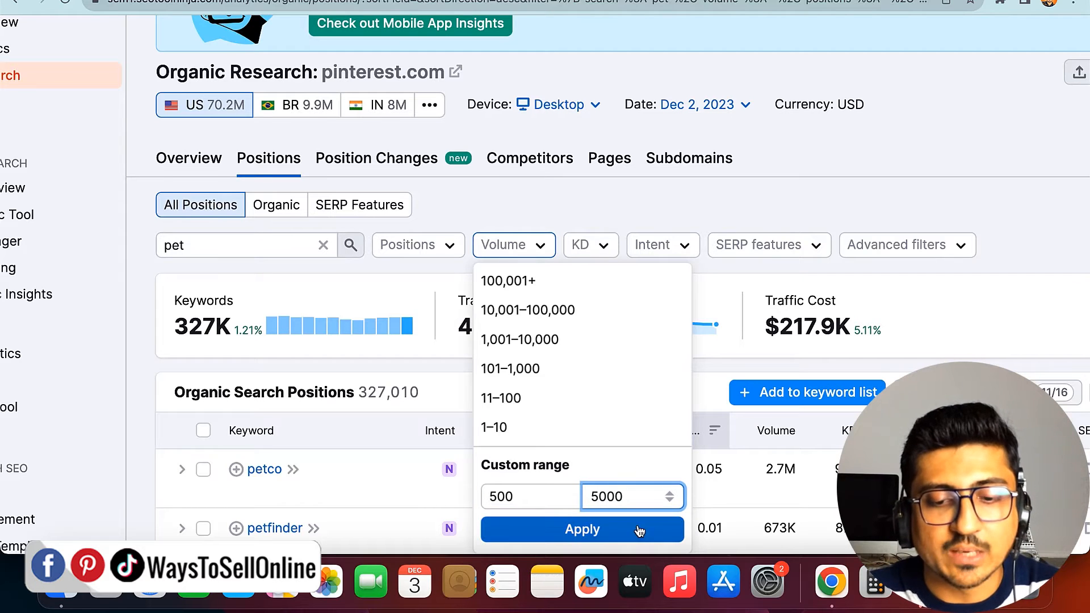
{"action": "left_click", "coordinate": [639, 531]}
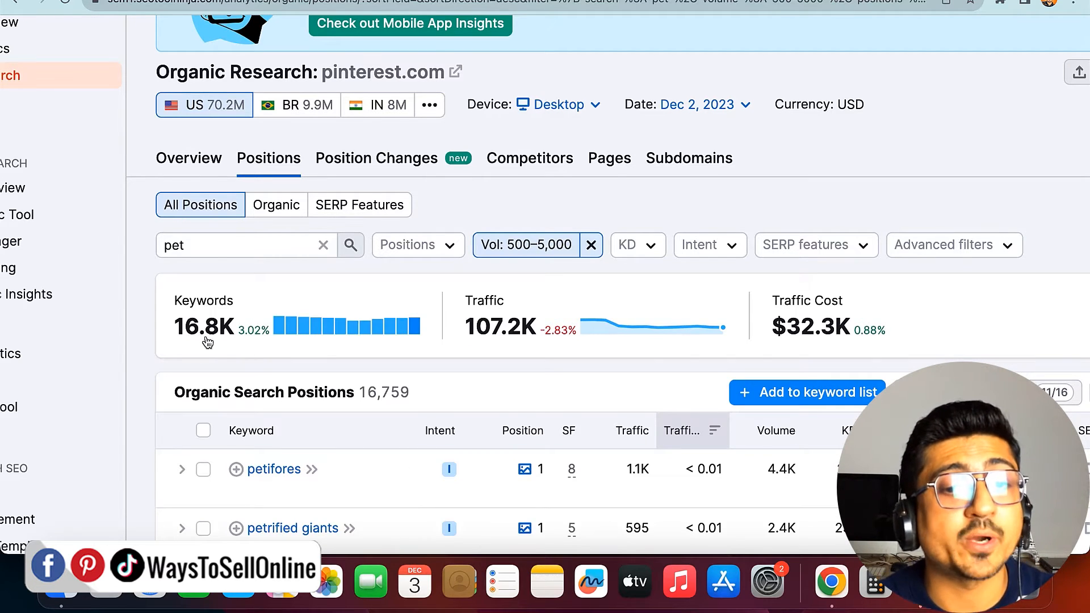
Examine the keyword difficulty values of the volume-filtered pet keywords in the organic positions list.
{"action": "scroll", "coordinate": [210, 343], "scroll_direction": "down", "scroll_amount": 5}
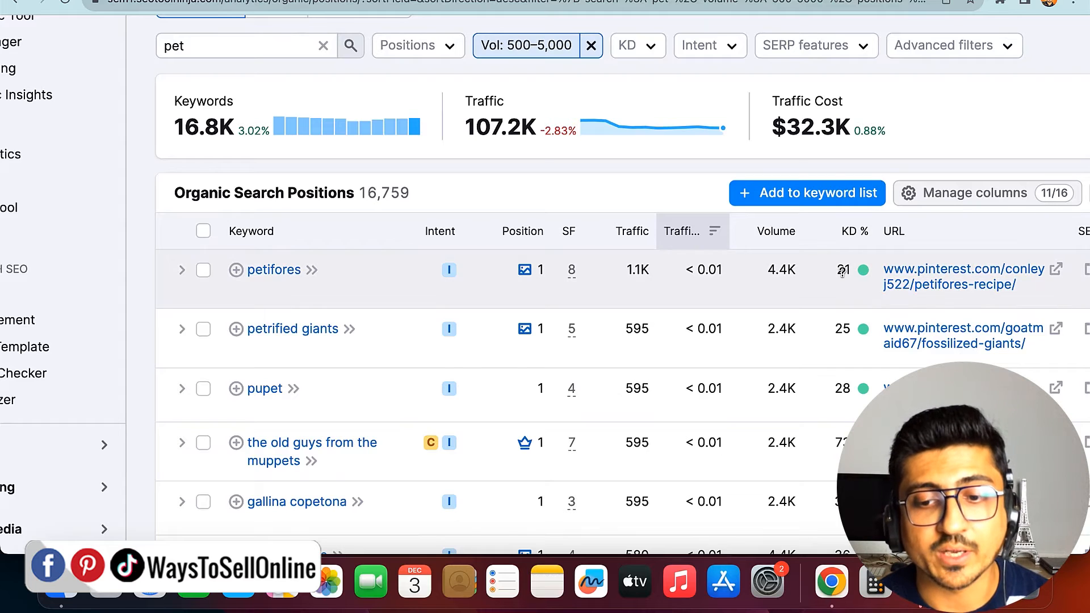
{"action": "scroll", "coordinate": [835, 411], "scroll_direction": "down", "scroll_amount": 5}
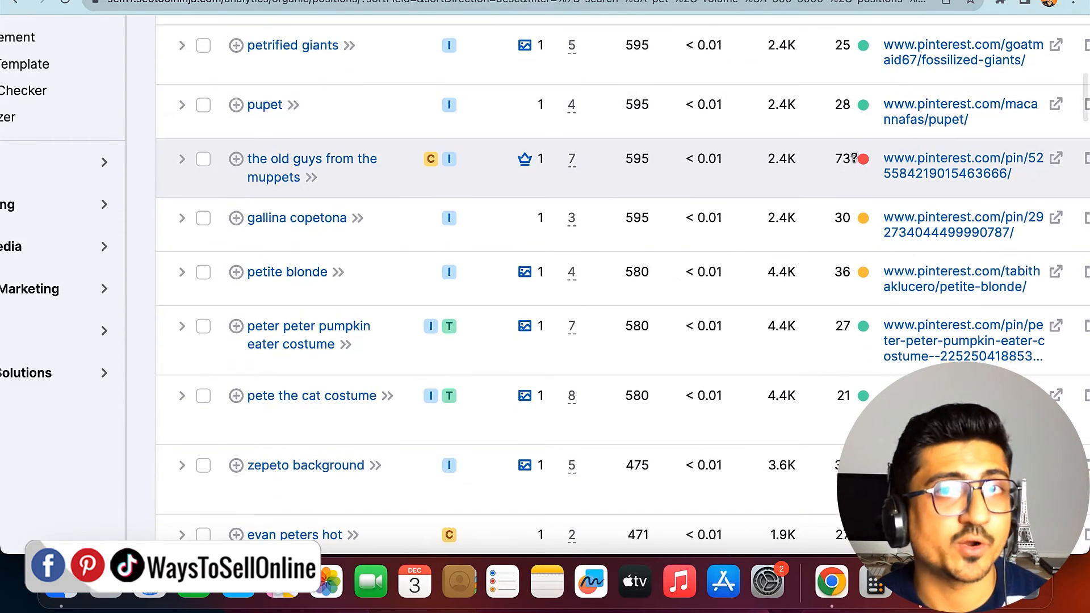
{"action": "mouse_move", "coordinate": [853, 160]}
{"action": "scroll", "coordinate": [854, 159], "scroll_direction": "up", "scroll_amount": 13}
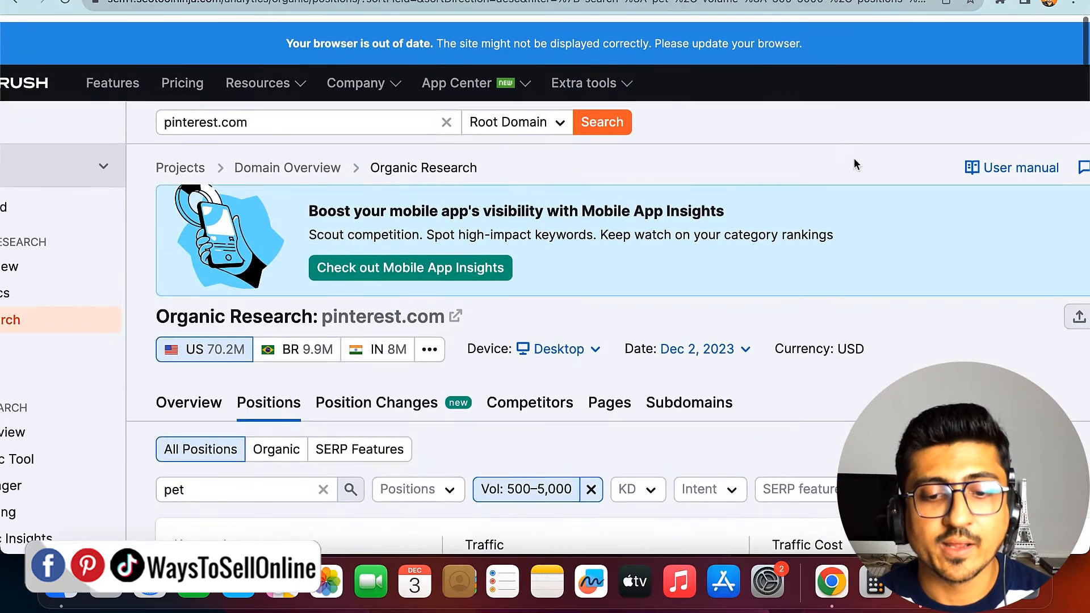
{"action": "scroll", "coordinate": [854, 159], "scroll_direction": "down", "scroll_amount": 2}
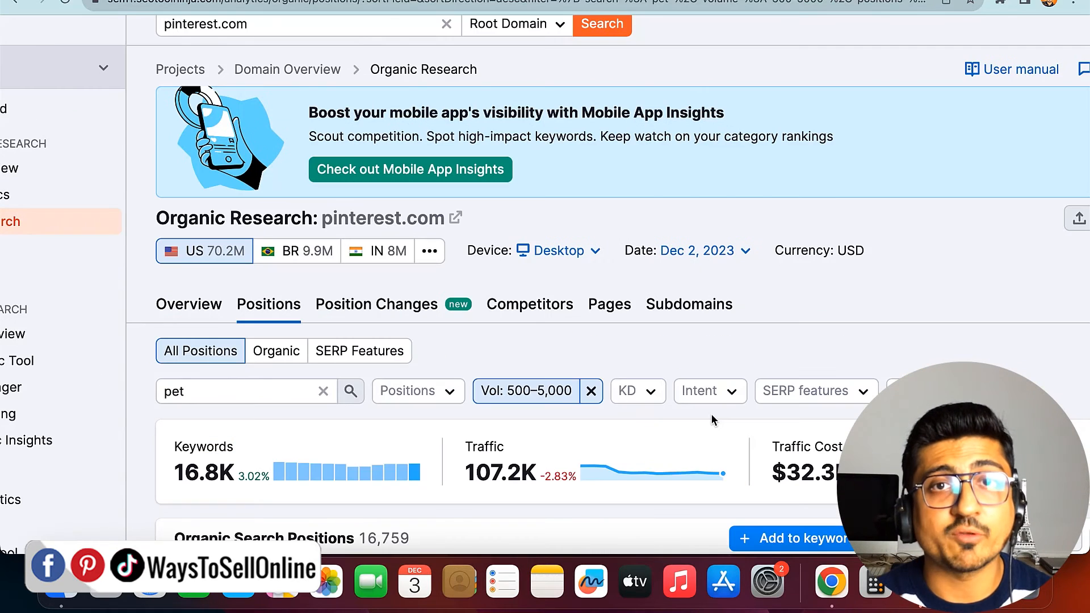
Filter the pet keywords to Easy keyword difficulty (15–29%) and to Top 50 positions.
{"action": "left_click", "coordinate": [656, 398]}
{"action": "scroll", "coordinate": [676, 363], "scroll_direction": "down", "scroll_amount": 2}
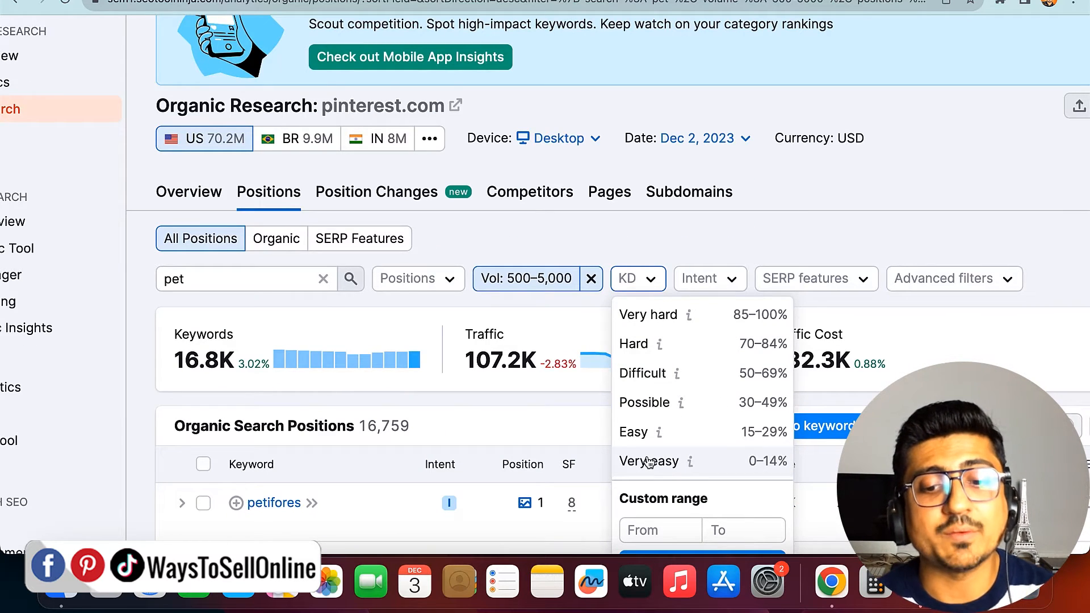
{"action": "scroll", "coordinate": [691, 426], "scroll_direction": "down", "scroll_amount": 1}
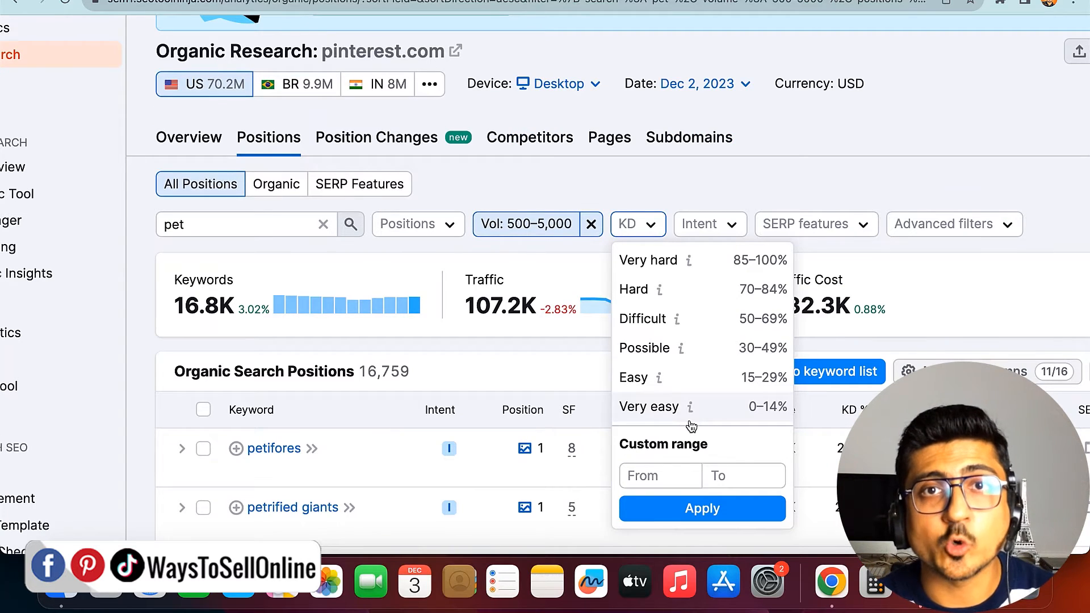
{"action": "mouse_move", "coordinate": [696, 390]}
{"action": "mouse_move", "coordinate": [684, 356]}
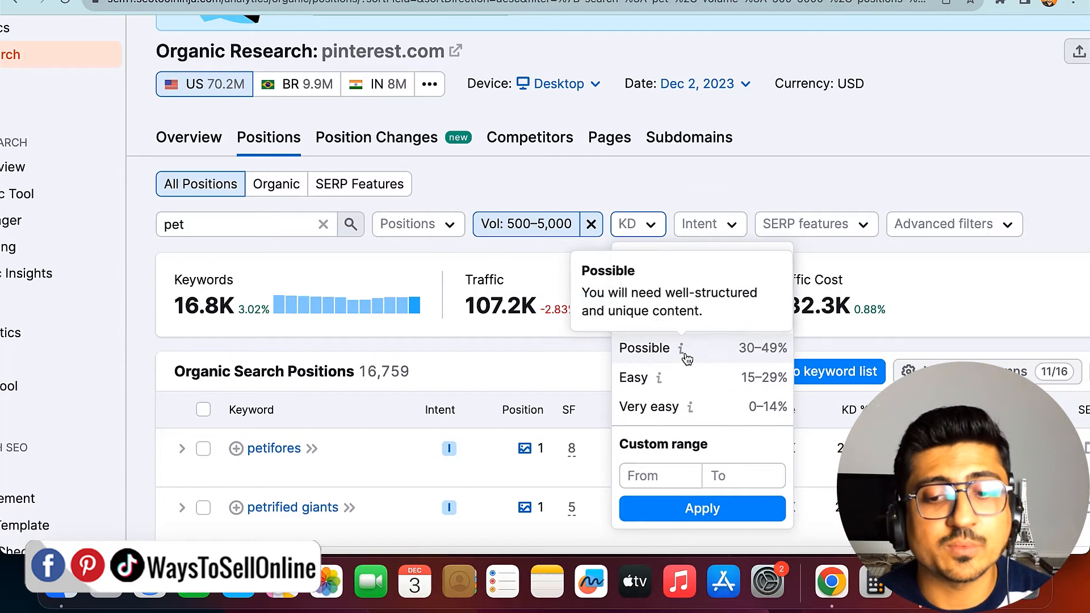
{"action": "left_click", "coordinate": [655, 379]}
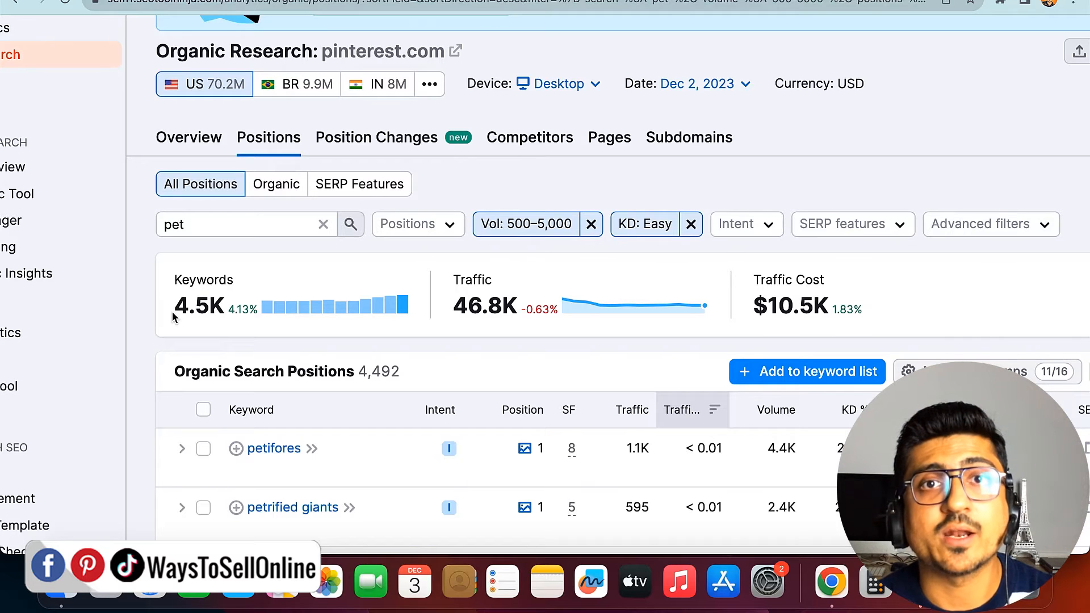
{"action": "left_click", "coordinate": [414, 226]}
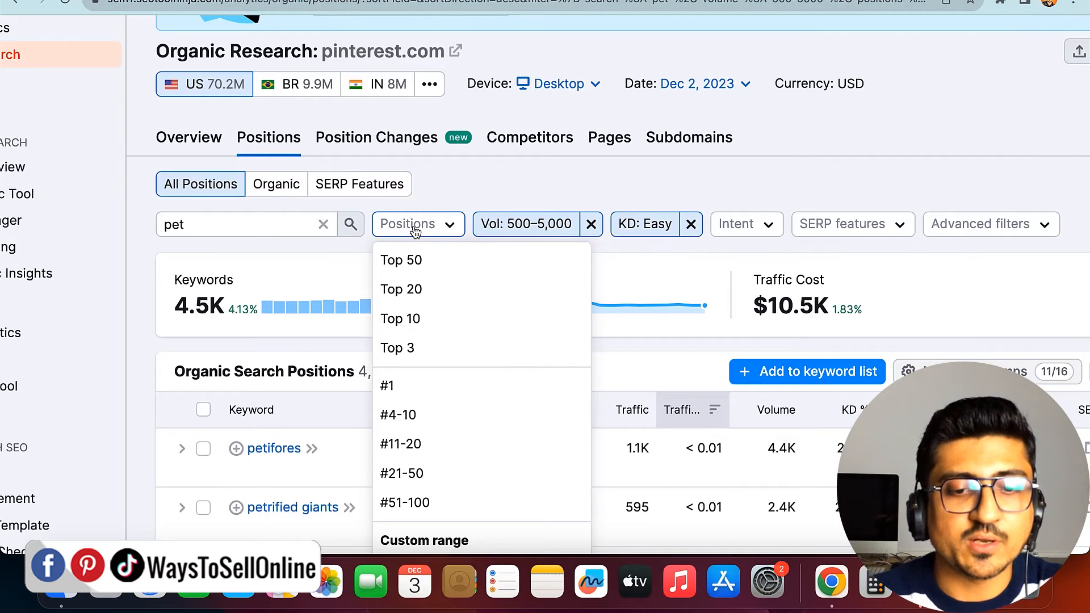
{"action": "left_click", "coordinate": [407, 267]}
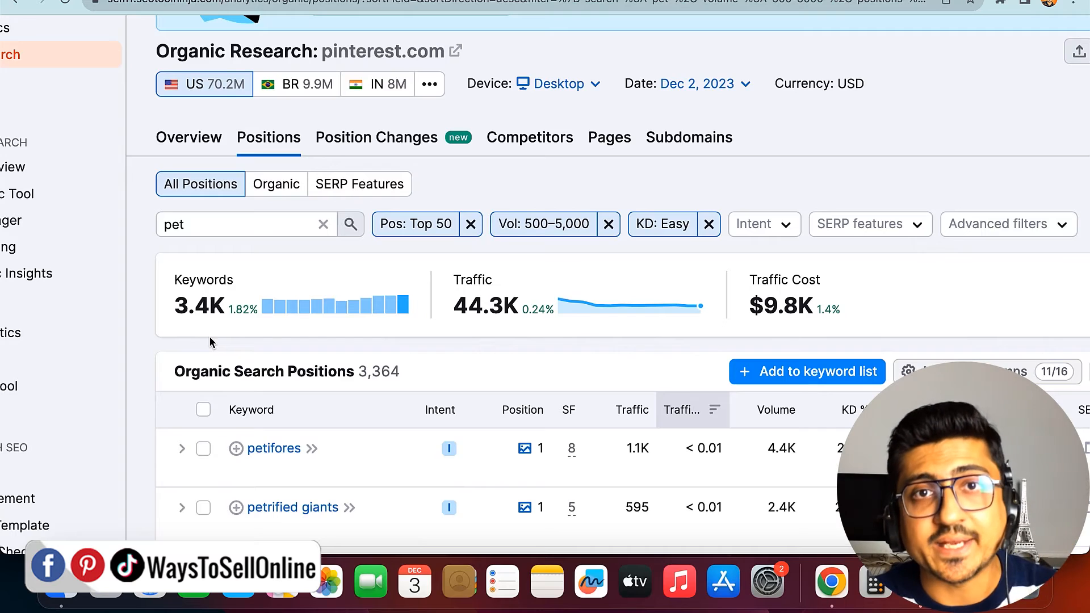
Examine the filtered keyword list for low-competition ideas, including the volume and keyword difficulty of "pete the cat costume".
{"action": "scroll", "coordinate": [211, 339], "scroll_direction": "down", "scroll_amount": 8}
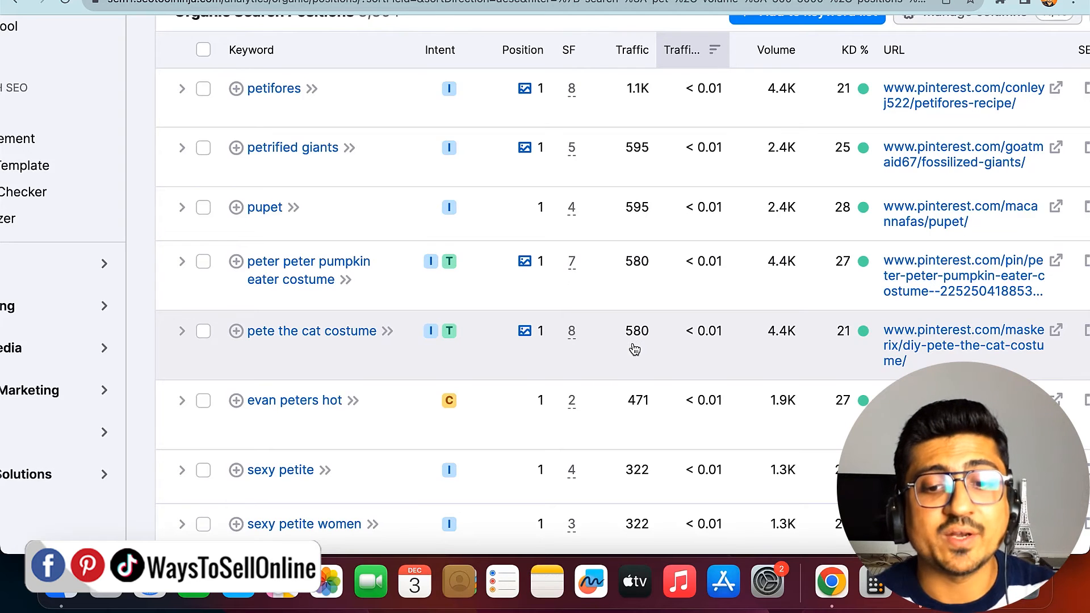
{"action": "mouse_move", "coordinate": [780, 343]}
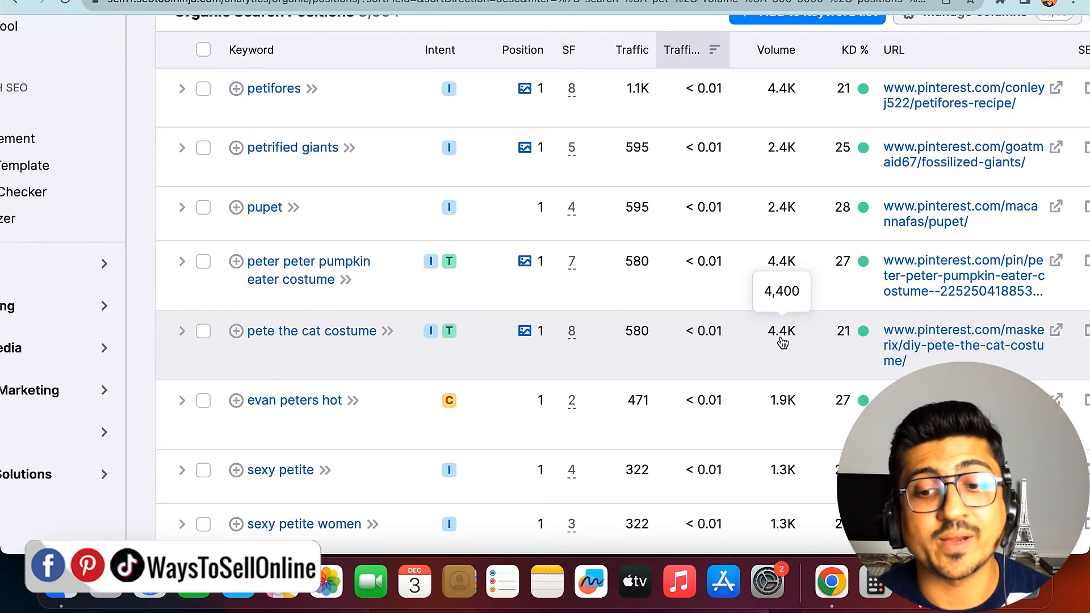
{"action": "mouse_move", "coordinate": [845, 333]}
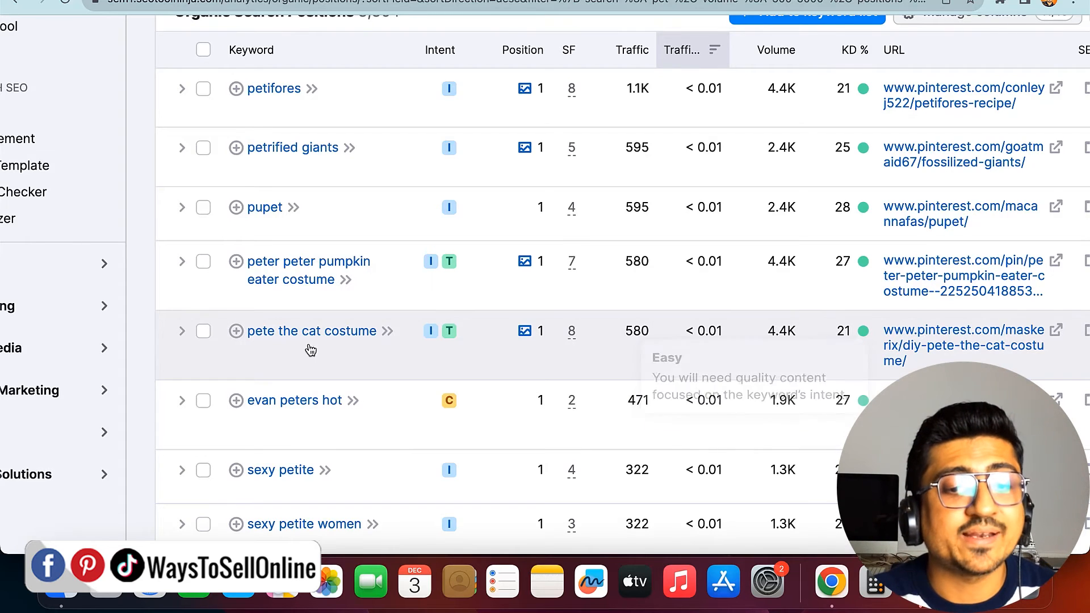
{"action": "scroll", "coordinate": [305, 348], "scroll_direction": "down", "scroll_amount": 10}
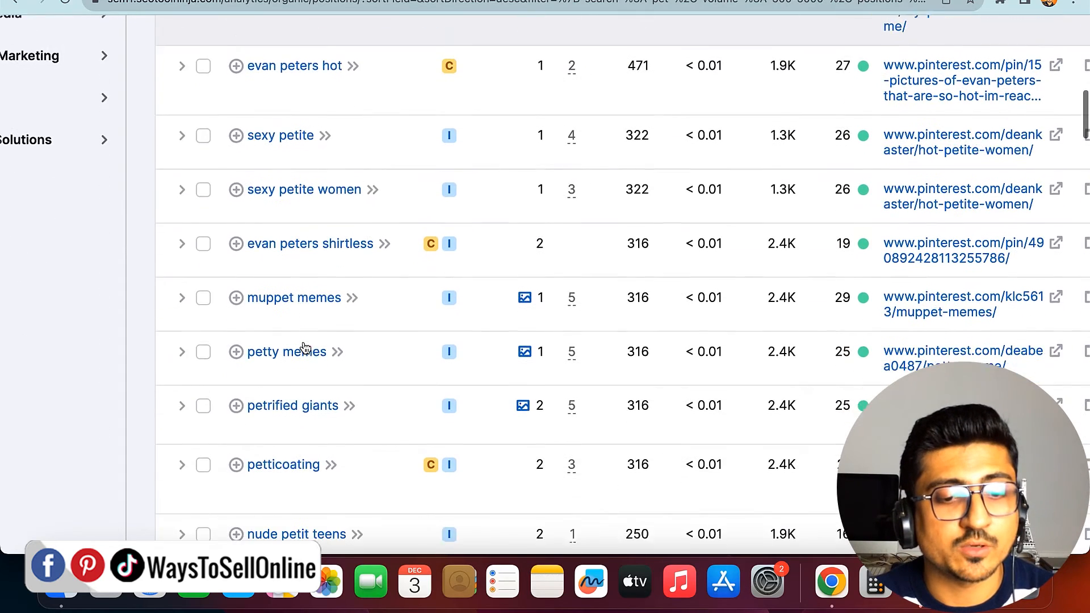
{"action": "scroll", "coordinate": [305, 348], "scroll_direction": "down", "scroll_amount": 3}
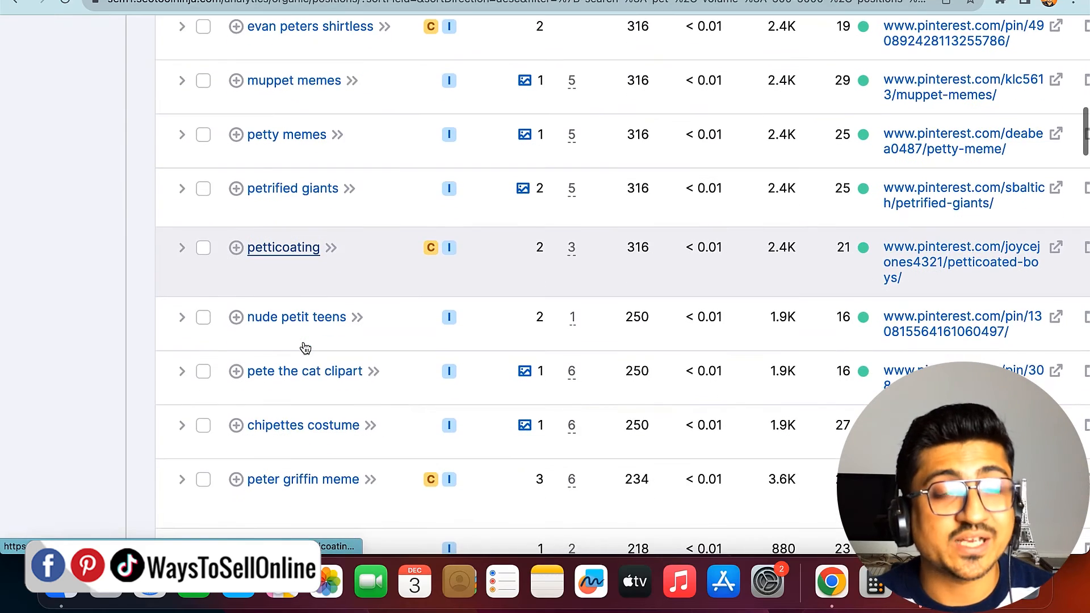
{"action": "scroll", "coordinate": [305, 348], "scroll_direction": "down", "scroll_amount": 10}
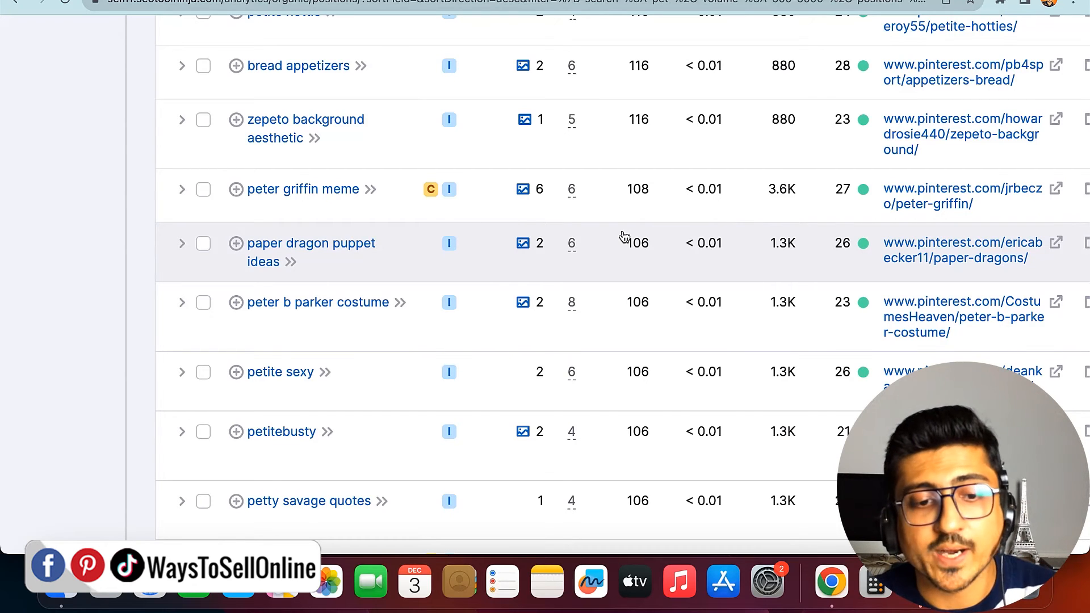
Look up the keyword "paper dragon puppet ideas" in Google and review which sites rank in the search results.
{"action": "left_click", "coordinate": [309, 253]}
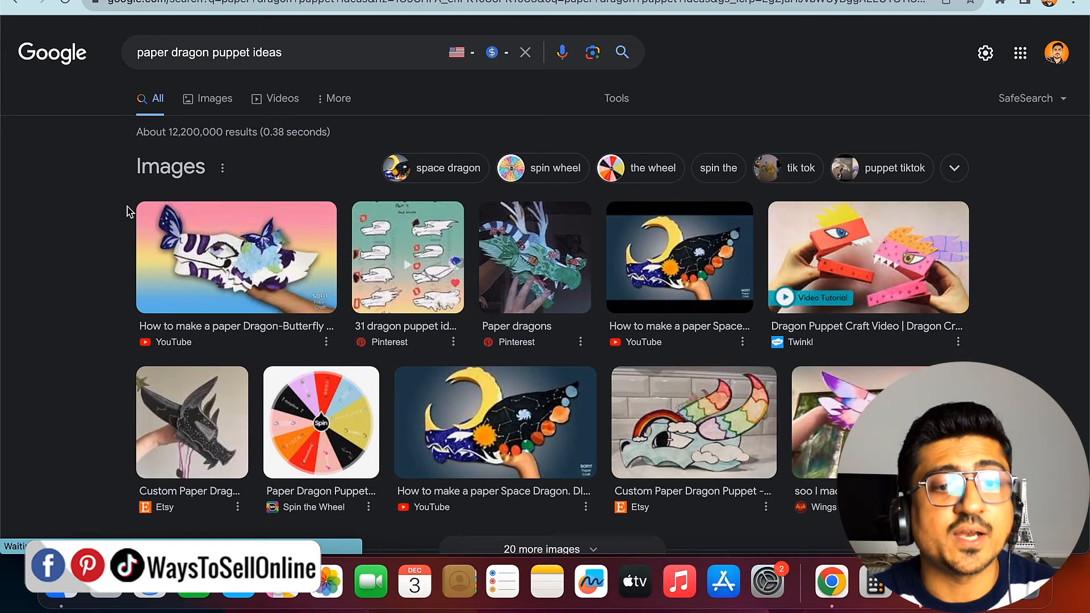
{"action": "scroll", "coordinate": [125, 219], "scroll_direction": "down", "scroll_amount": 3}
{"action": "scroll", "coordinate": [125, 218], "scroll_direction": "down", "scroll_amount": 3}
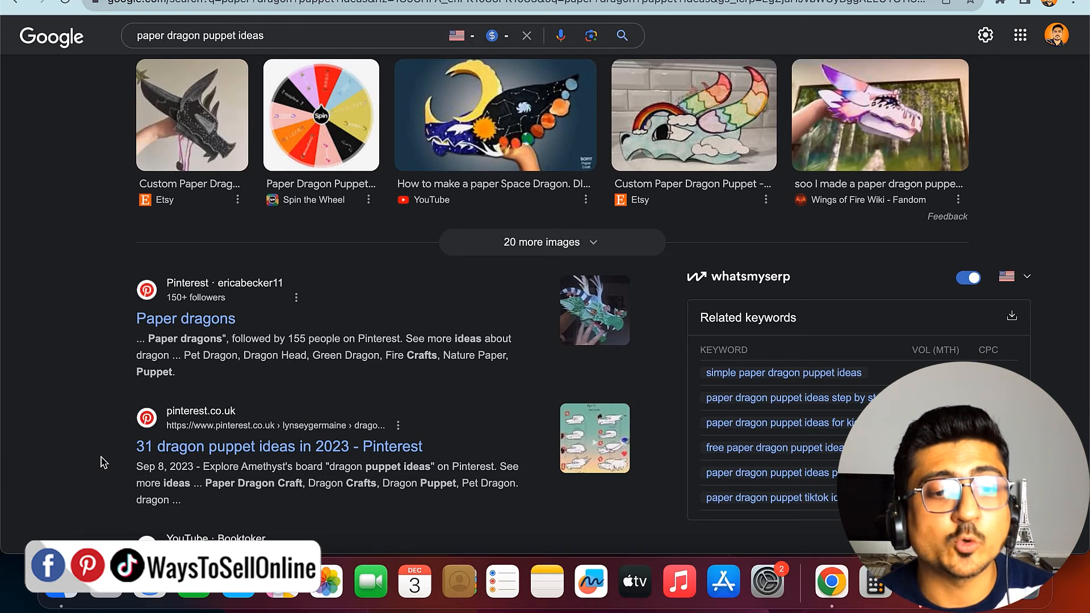
{"action": "scroll", "coordinate": [103, 462], "scroll_direction": "down", "scroll_amount": 5}
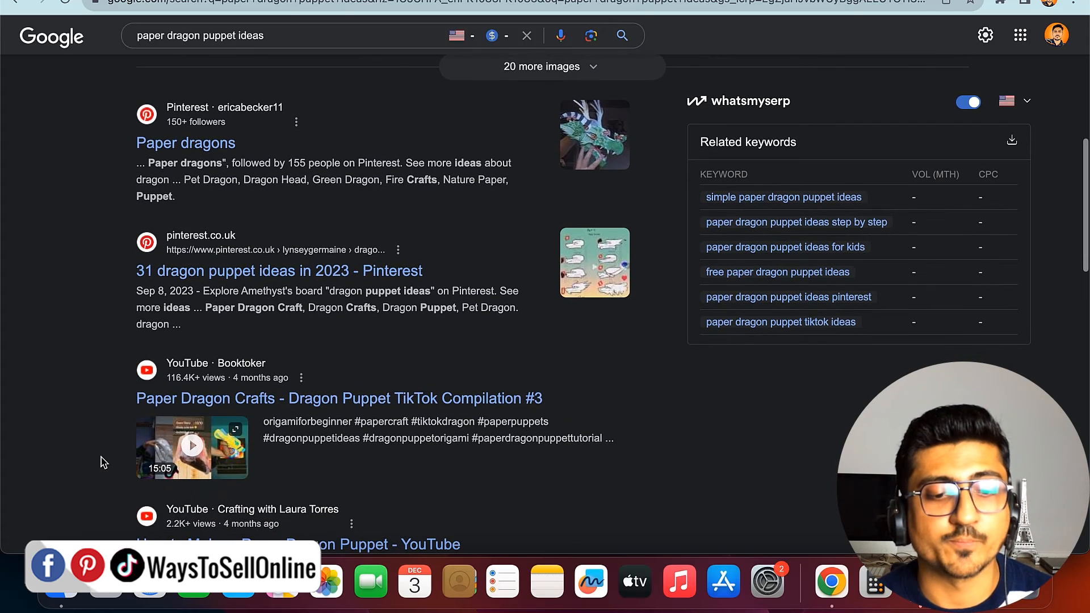